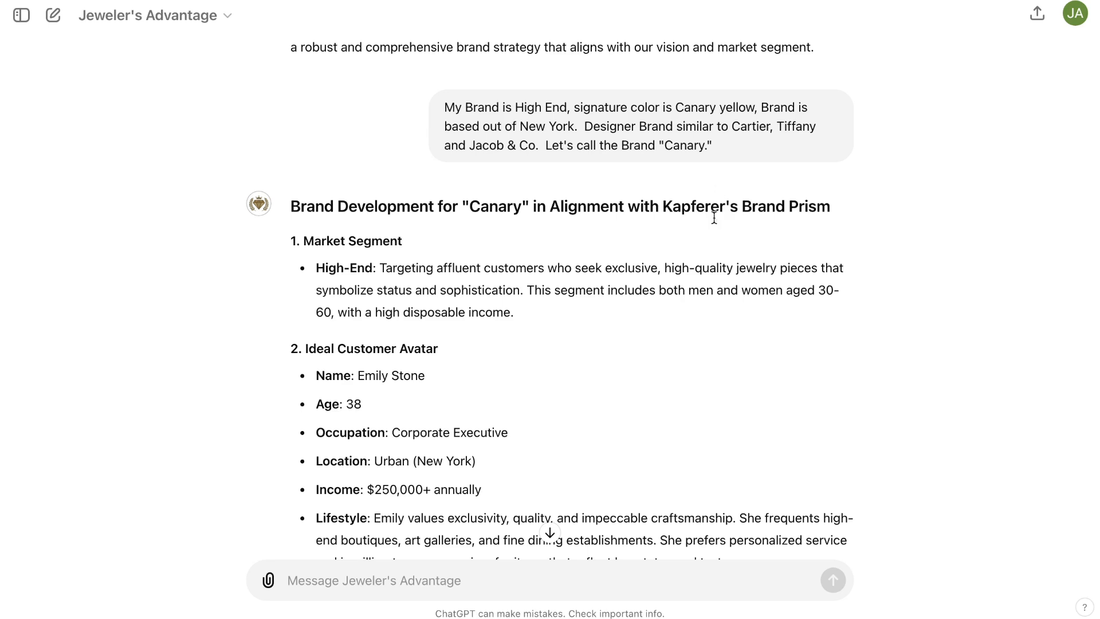
- Review the brand development reply for "Canary", from market segment and customer avatar through Kapferer's Brand Prism to the refinement questions
{"action": "scroll", "coordinate": [713, 264], "scroll_direction": "down", "scroll_amount": 1}
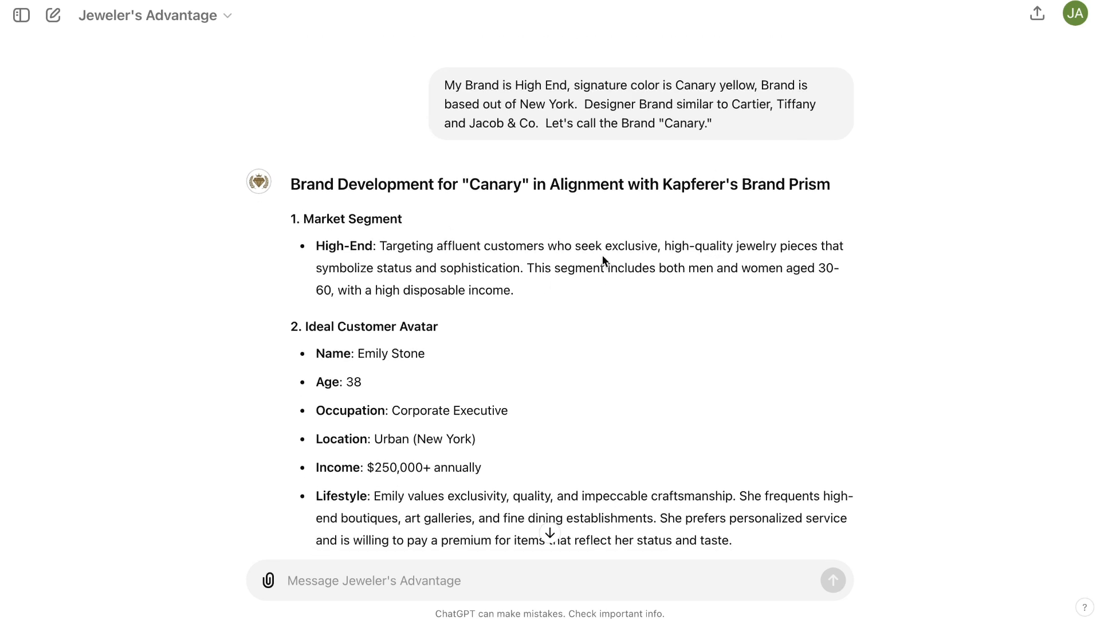
{"action": "scroll", "coordinate": [613, 270], "scroll_direction": "down", "scroll_amount": 5}
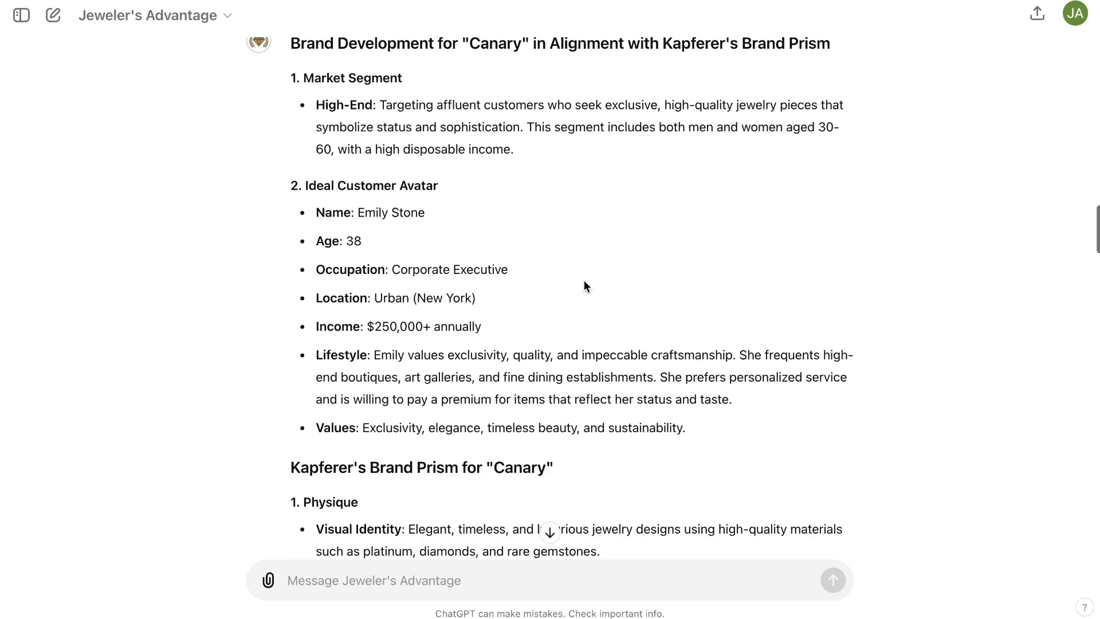
{"action": "scroll", "coordinate": [589, 280], "scroll_direction": "down", "scroll_amount": 3}
{"action": "scroll", "coordinate": [597, 282], "scroll_direction": "up", "scroll_amount": 2}
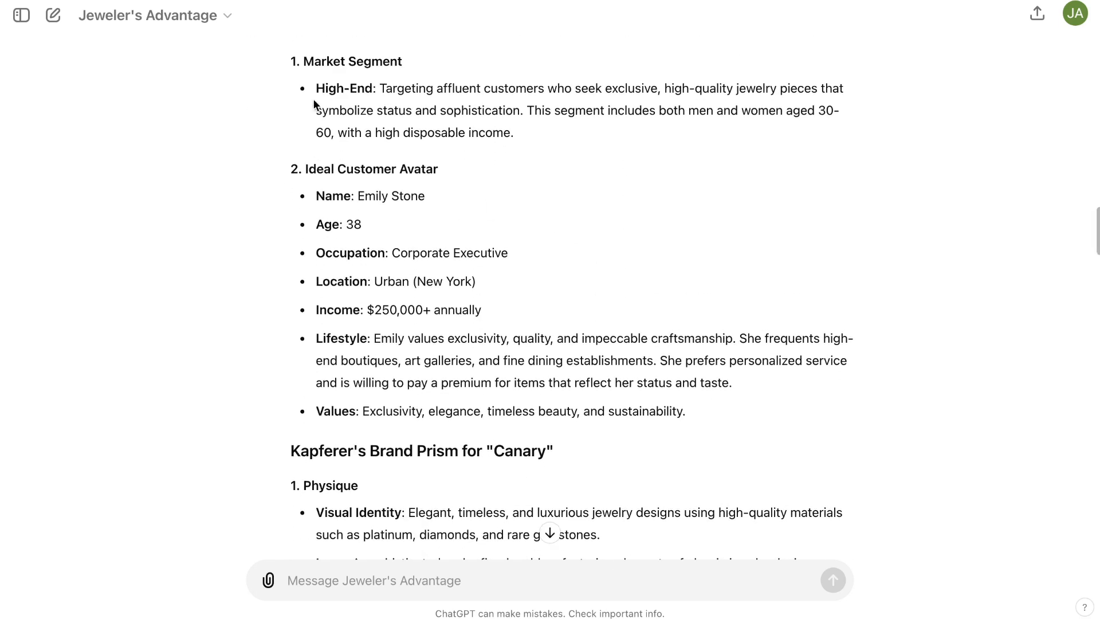
{"action": "scroll", "coordinate": [496, 241], "scroll_direction": "down", "scroll_amount": 20}
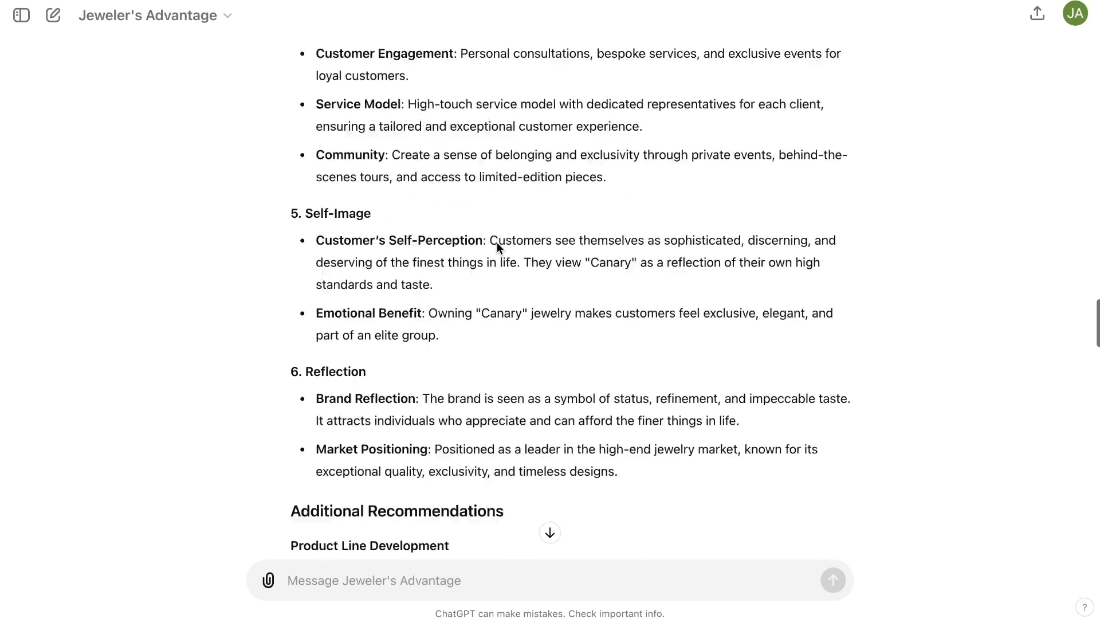
{"action": "scroll", "coordinate": [499, 243], "scroll_direction": "down", "scroll_amount": 10}
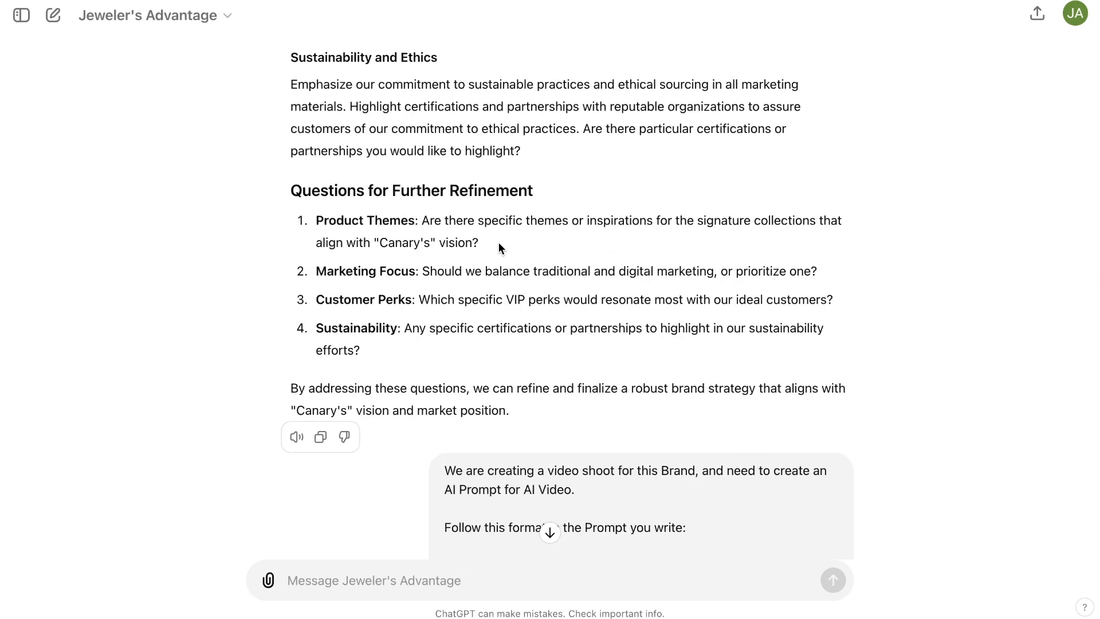
{"action": "scroll", "coordinate": [499, 243], "scroll_direction": "down", "scroll_amount": 6}
{"action": "scroll", "coordinate": [499, 243], "scroll_direction": "up", "scroll_amount": 1}
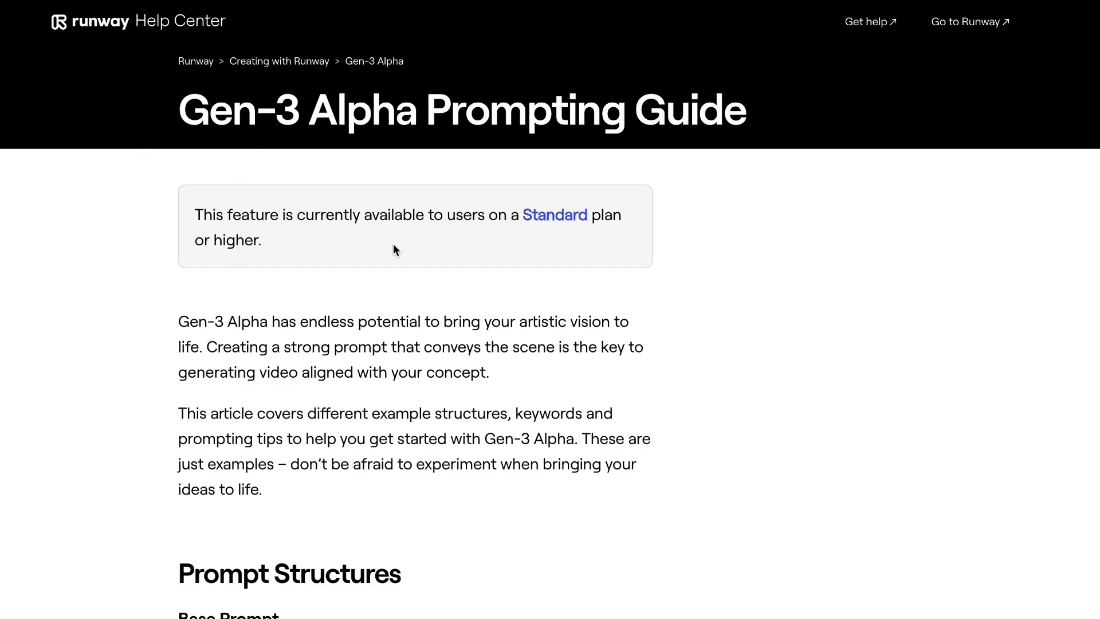
- Switch to Runway's Gen-3 Alpha Prompting Guide and read the full base prompt structure under Prompt Structures
{"action": "scroll", "coordinate": [475, 262], "scroll_direction": "down", "scroll_amount": 2}
{"action": "scroll", "coordinate": [475, 263], "scroll_direction": "up", "scroll_amount": 2}
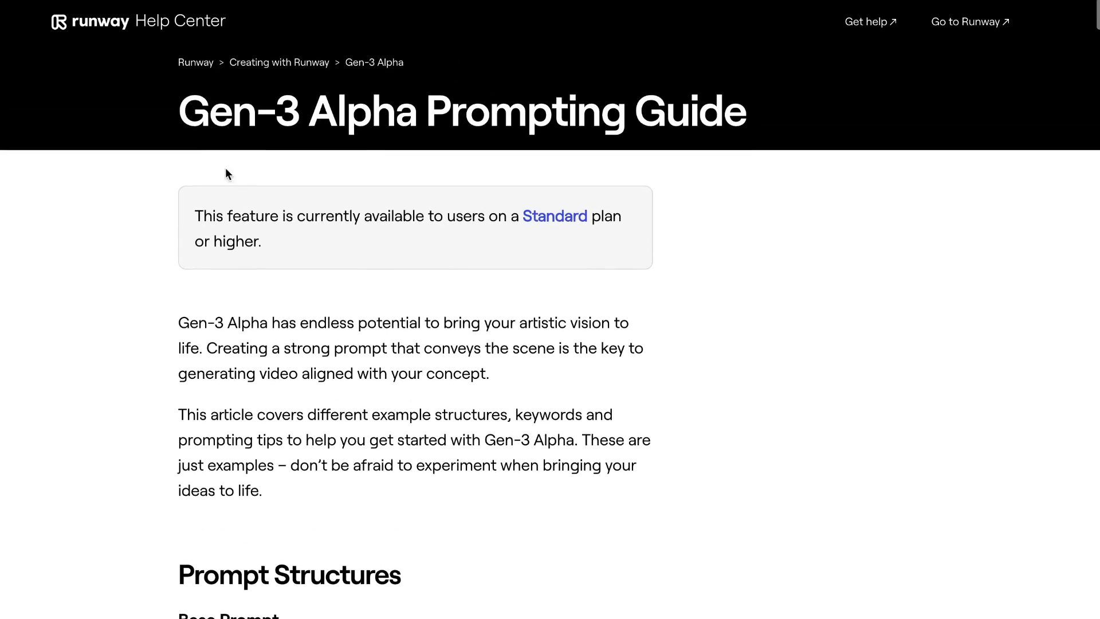
{"action": "scroll", "coordinate": [310, 289], "scroll_direction": "down", "scroll_amount": 5}
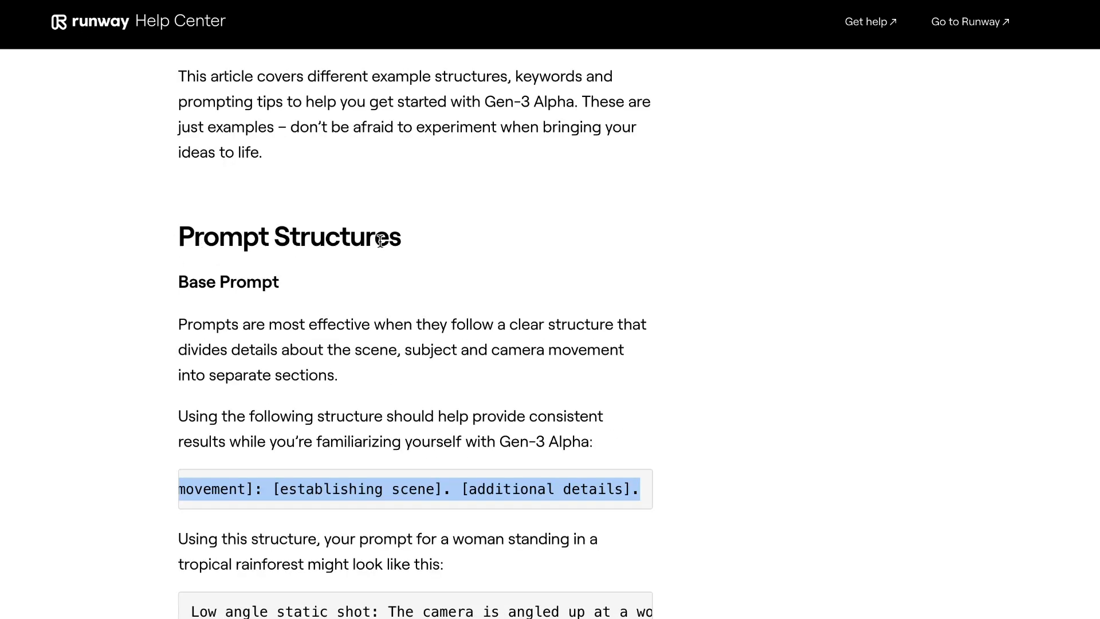
{"action": "scroll", "coordinate": [454, 275], "scroll_direction": "down", "scroll_amount": 2}
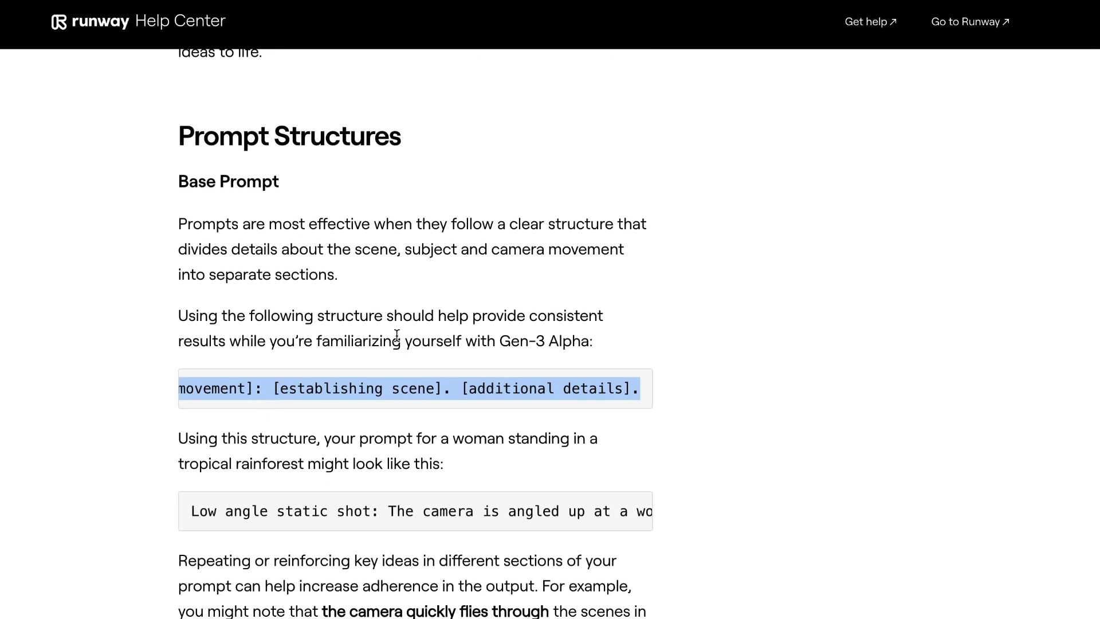
{"action": "scroll", "coordinate": [389, 390], "scroll_direction": "left", "scroll_amount": 3}
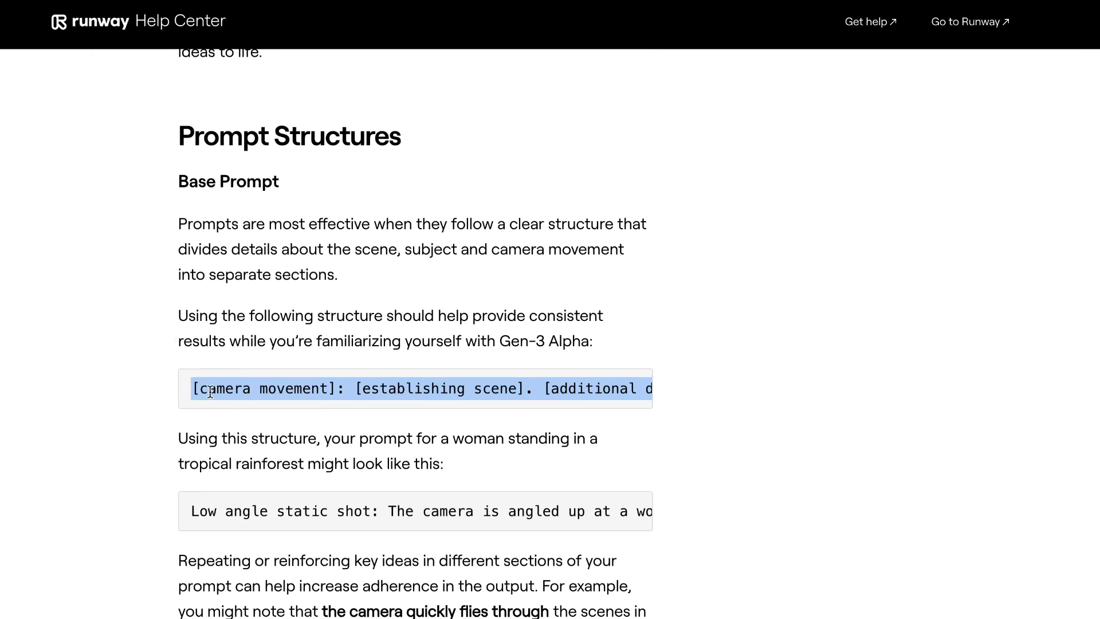
{"action": "scroll", "coordinate": [488, 384], "scroll_direction": "right", "scroll_amount": 3}
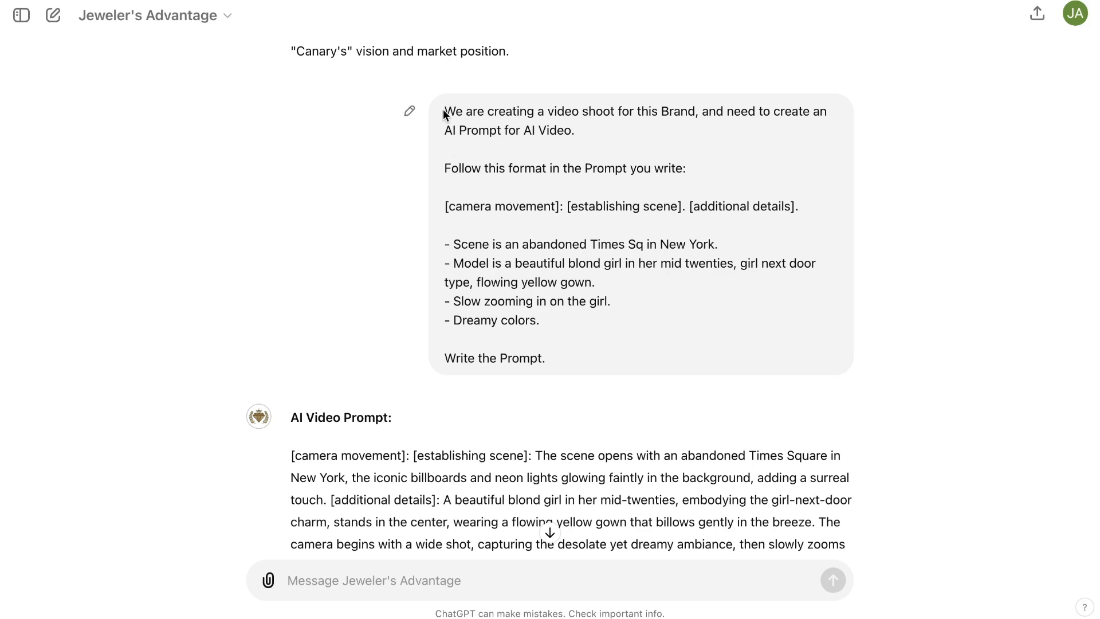
- Switch to the Jeweler's Advantage chat and review the Times Square video shoot request and the first AI video prompt written for it
{"action": "scroll", "coordinate": [390, 232], "scroll_direction": "up", "scroll_amount": 5}
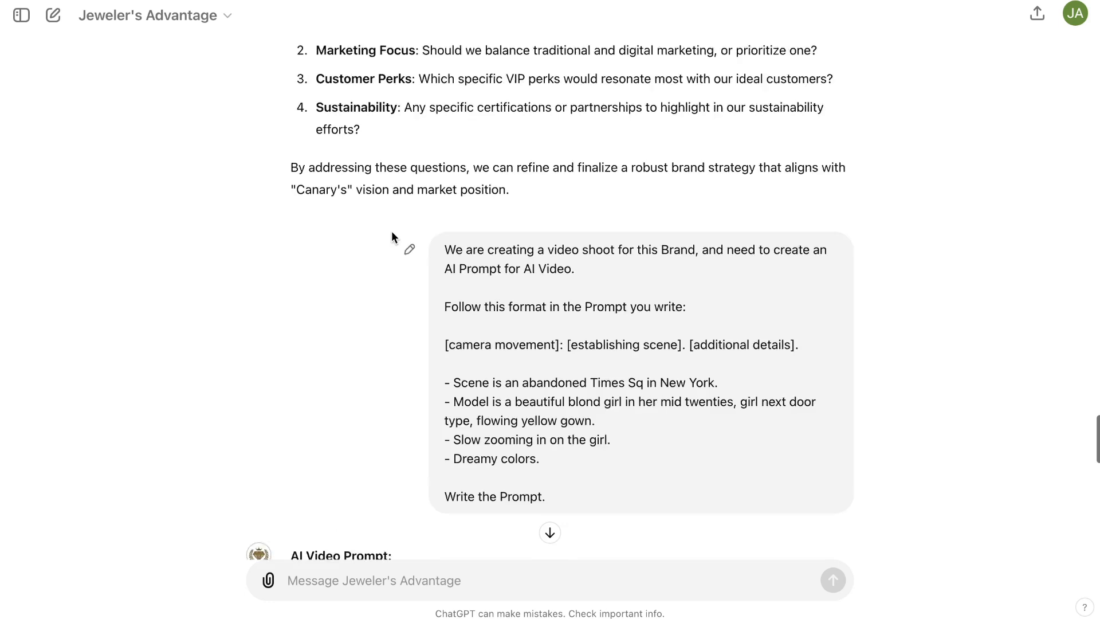
{"action": "scroll", "coordinate": [551, 365], "scroll_direction": "down", "scroll_amount": 5}
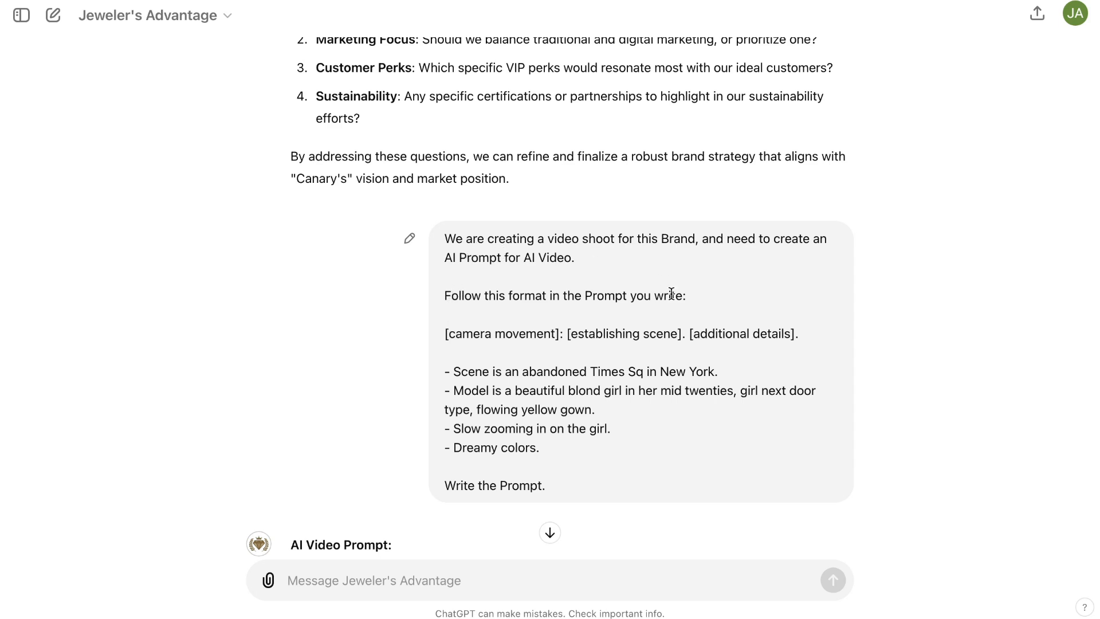
{"action": "scroll", "coordinate": [675, 326], "scroll_direction": "down", "scroll_amount": 3}
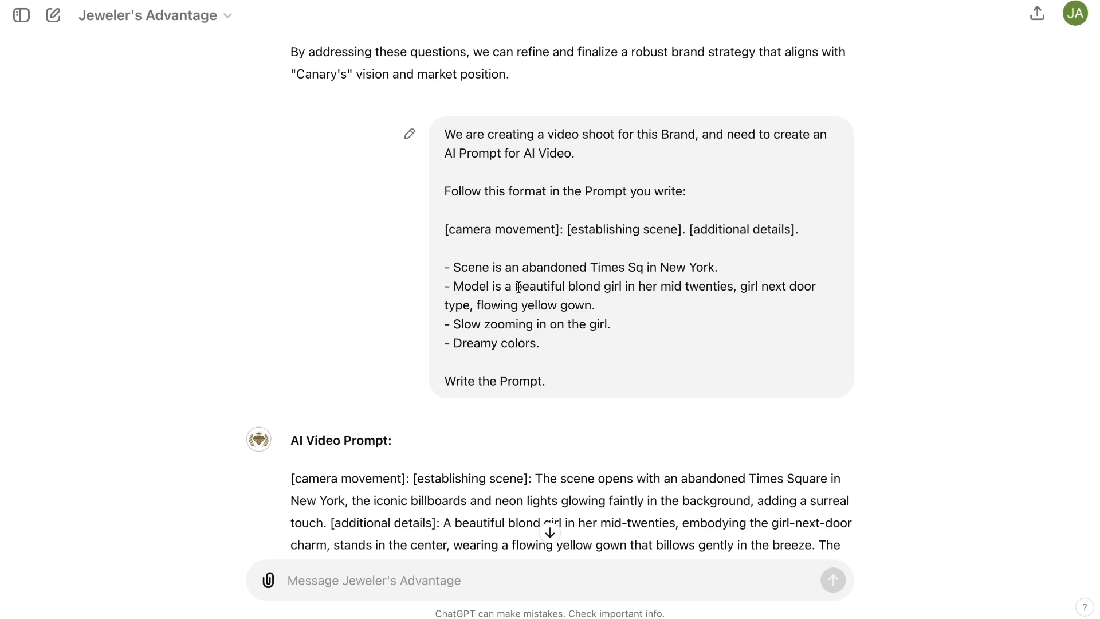
{"action": "scroll", "coordinate": [552, 367], "scroll_direction": "down", "scroll_amount": 5}
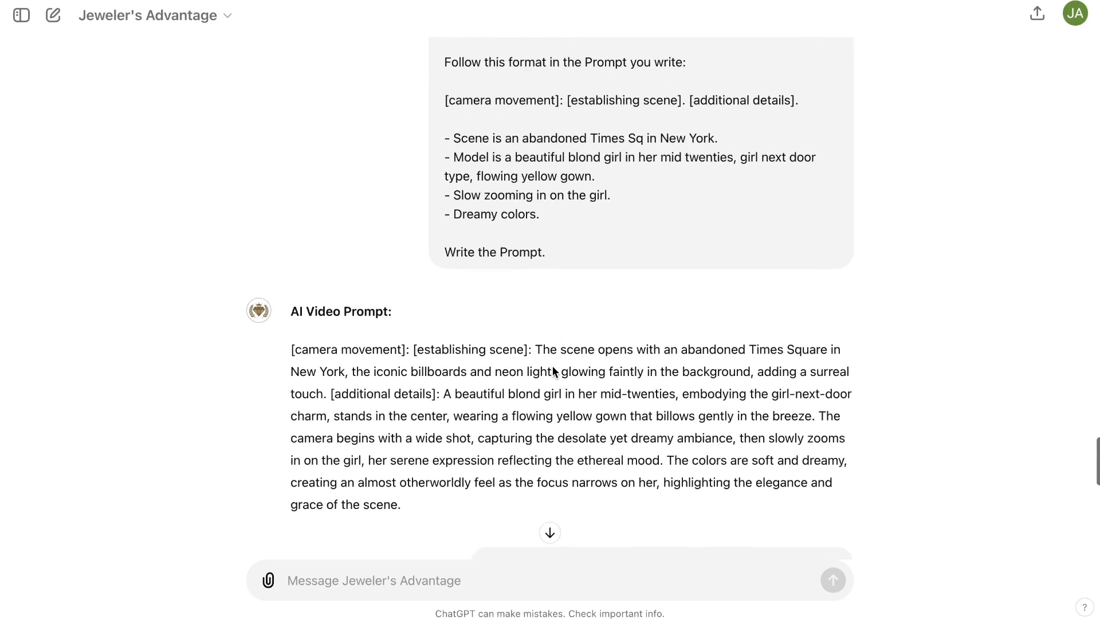
{"action": "scroll", "coordinate": [551, 370], "scroll_direction": "down", "scroll_amount": 1}
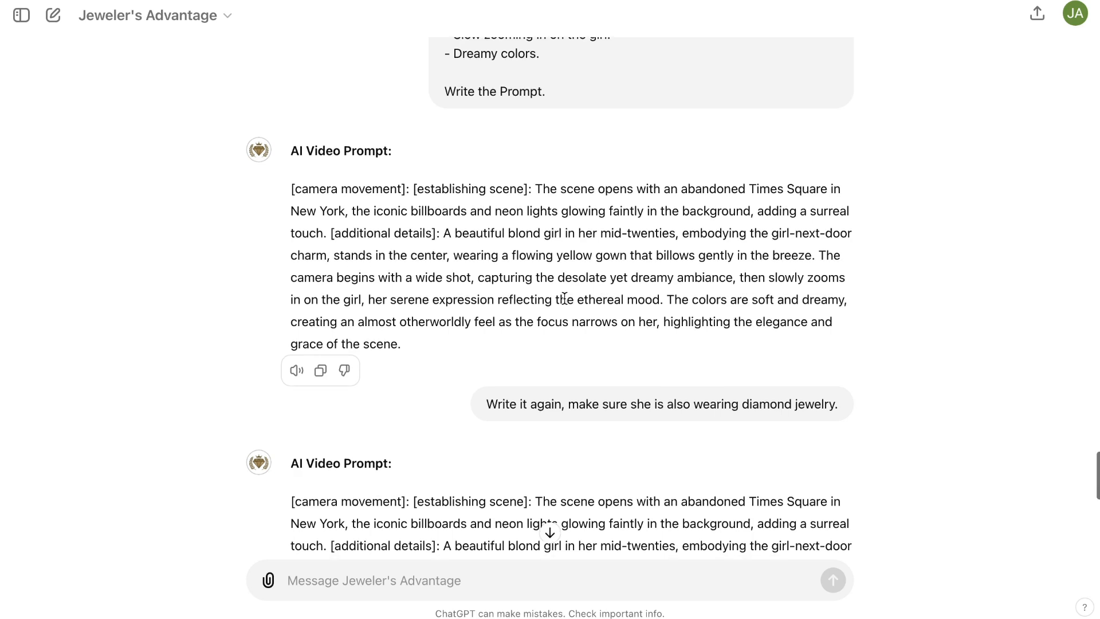
- Review the follow-up requests for diamond jewelry, a 500-character limit and bracket text removal, along with the rewritten prompts
{"action": "scroll", "coordinate": [563, 298], "scroll_direction": "down", "scroll_amount": 3}
{"action": "scroll", "coordinate": [564, 303], "scroll_direction": "down", "scroll_amount": 1}
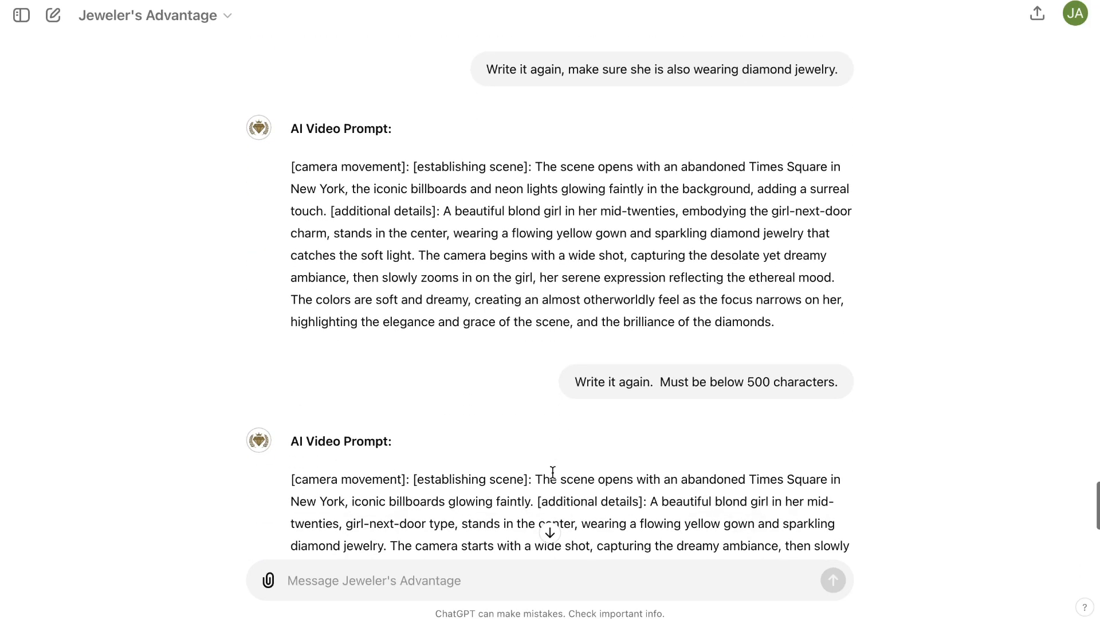
{"action": "scroll", "coordinate": [536, 264], "scroll_direction": "up", "scroll_amount": 3}
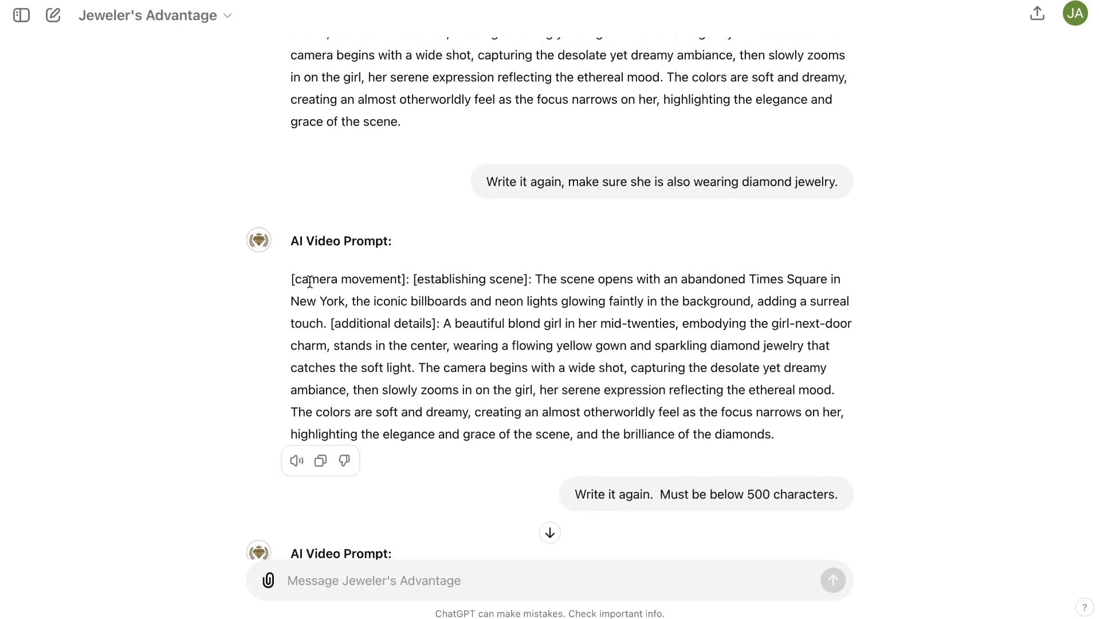
{"action": "scroll", "coordinate": [370, 263], "scroll_direction": "up", "scroll_amount": 2}
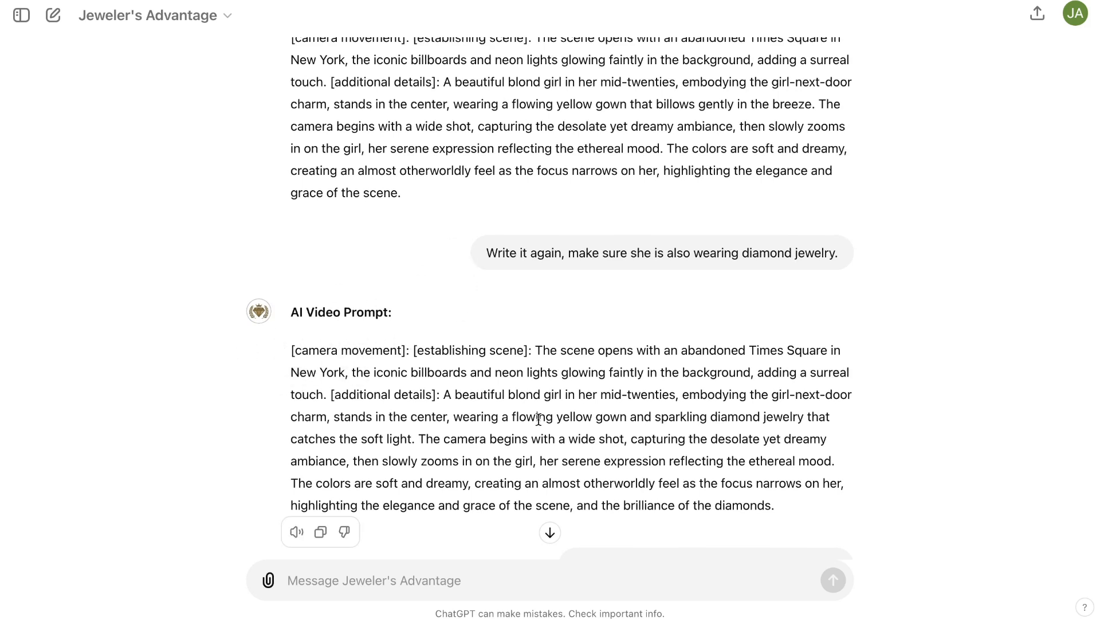
{"action": "scroll", "coordinate": [803, 500], "scroll_direction": "down", "scroll_amount": 4}
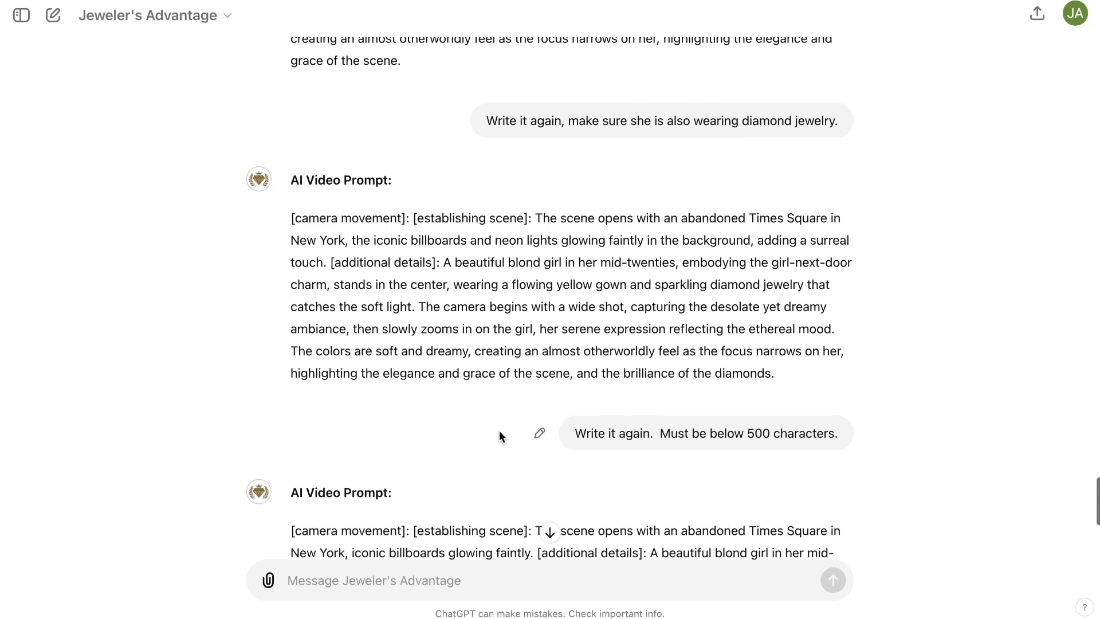
{"action": "scroll", "coordinate": [716, 354], "scroll_direction": "down", "scroll_amount": 10}
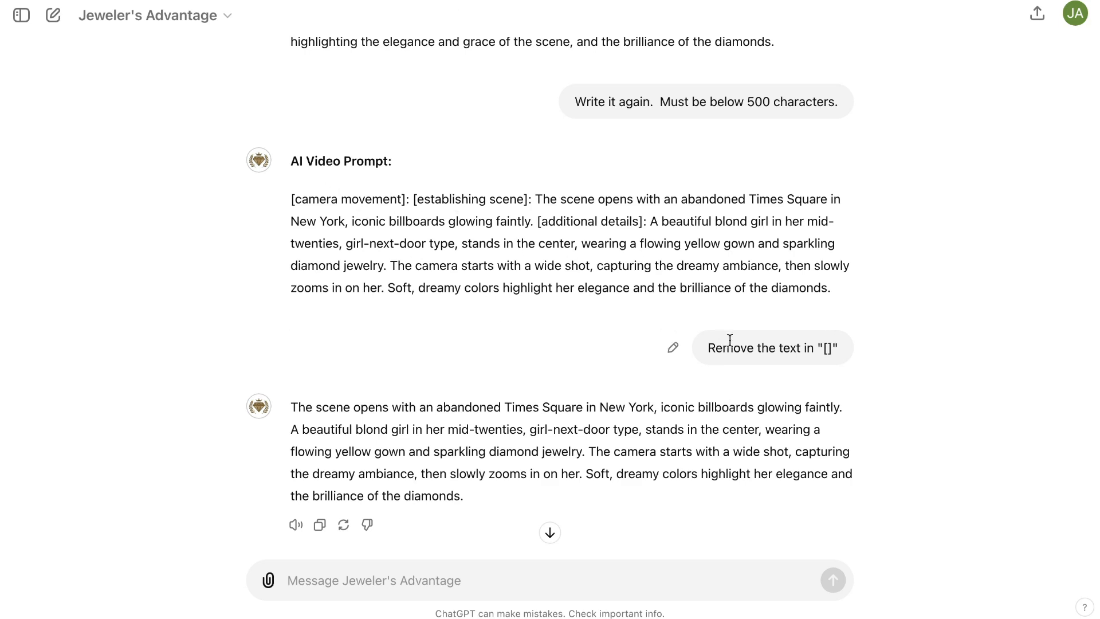
{"action": "scroll", "coordinate": [721, 375], "scroll_direction": "down", "scroll_amount": 1}
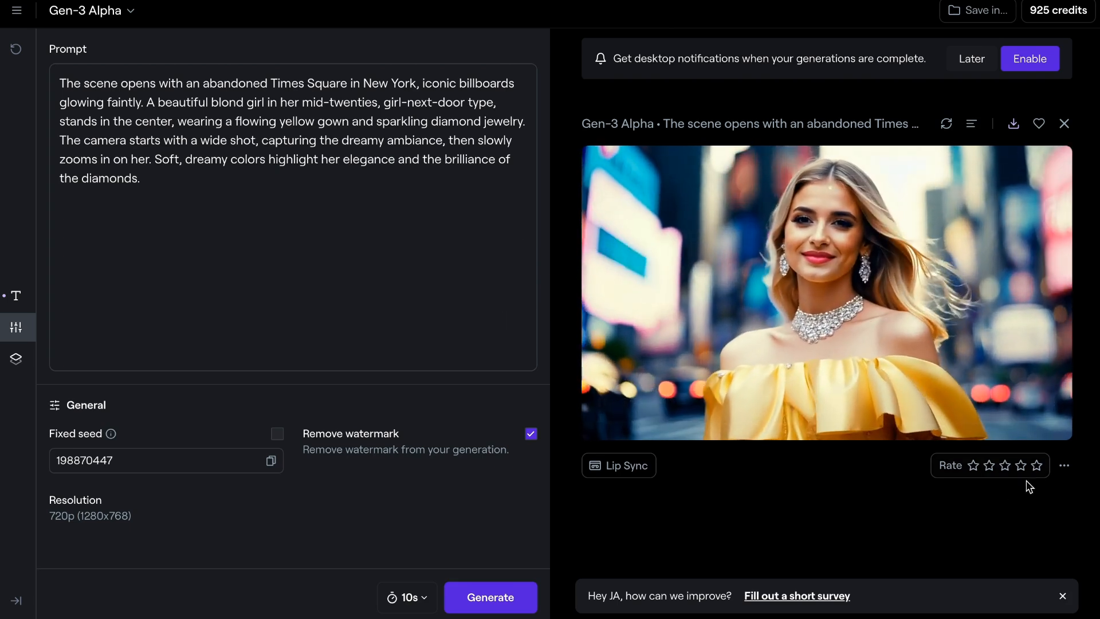
- Switch to Runway and rate the generated yellow-gown video five stars
{"action": "left_click", "coordinate": [1038, 466]}
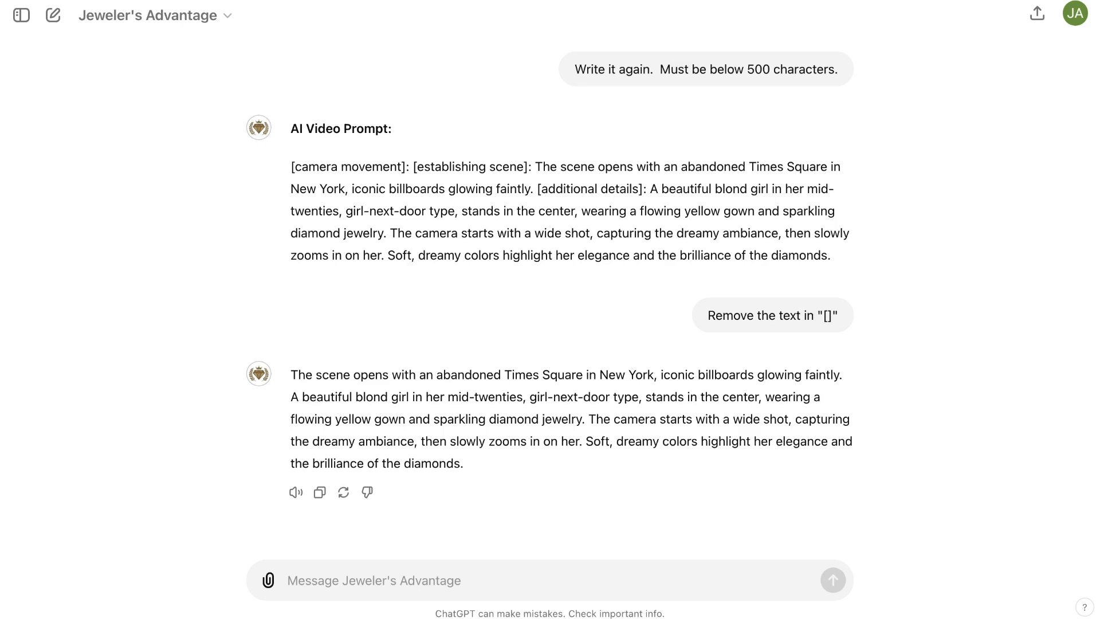
- In the Jeweler's Advantage chat, send "Write the prompt again. Make the dress Red." and copy the rewritten prompt
{"action": "type", "text": "W"}
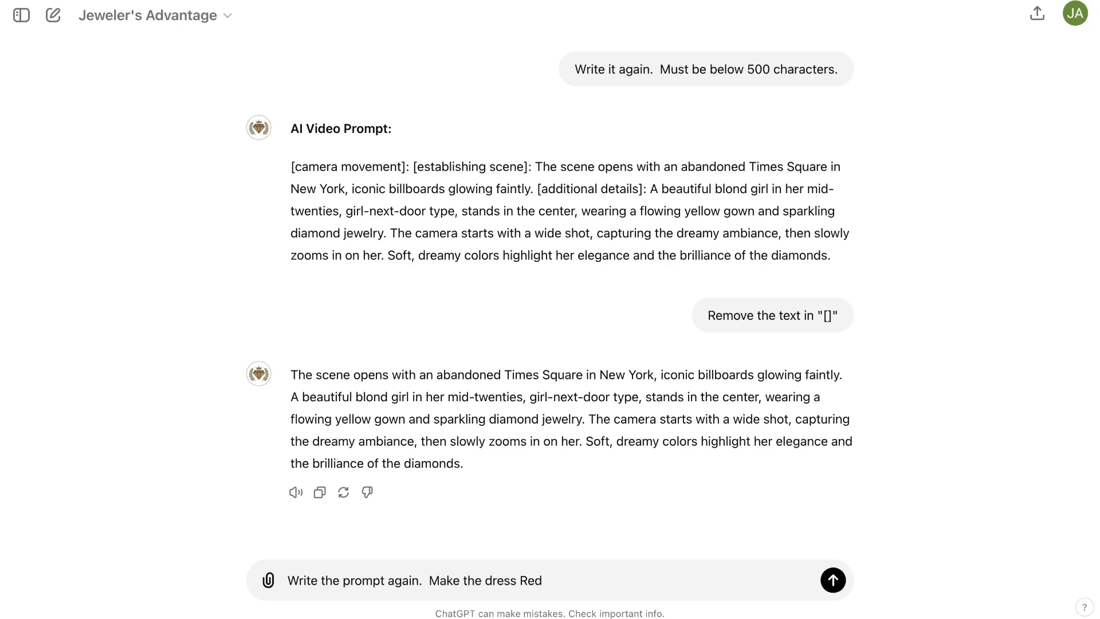
{"action": "key", "text": "Return"}
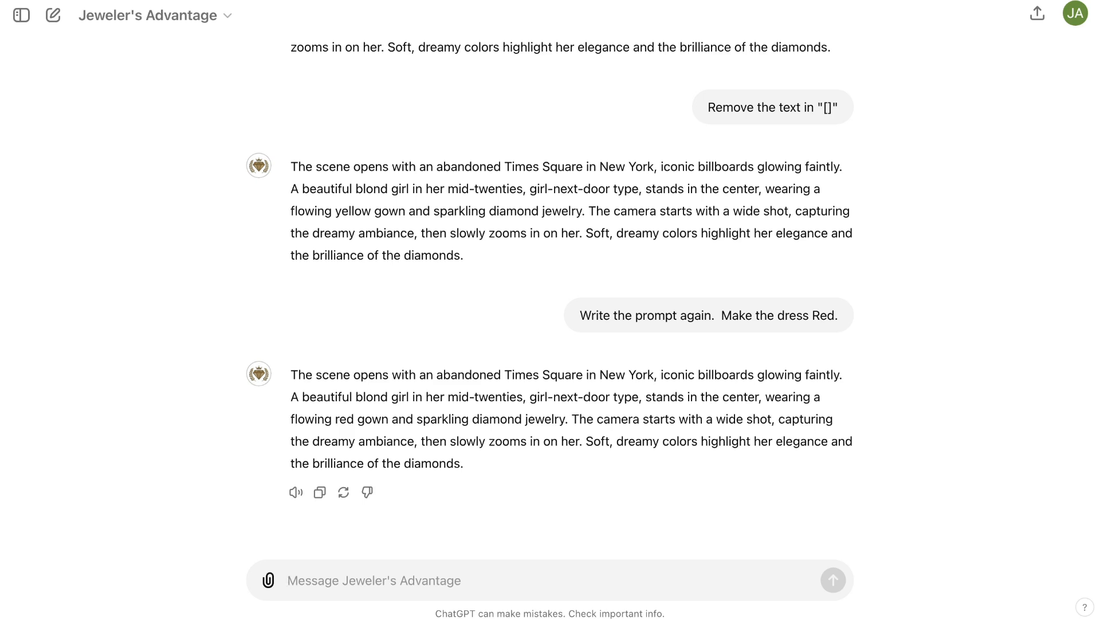
{"action": "left_click_drag", "start_coordinate": [484, 468], "coordinate": [295, 377]}
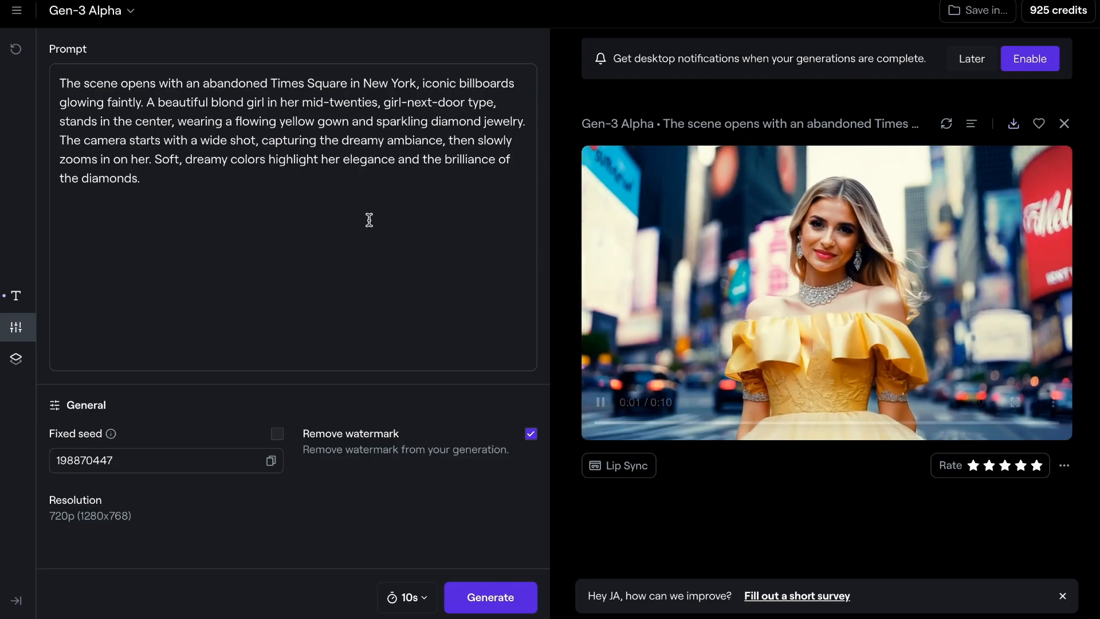
- In Runway Gen-3 Alpha, replace the whole prompt with the copied red-gown version and generate the 10-second video
{"action": "left_click", "coordinate": [170, 192]}
{"action": "key", "text": "ctrl+a"}
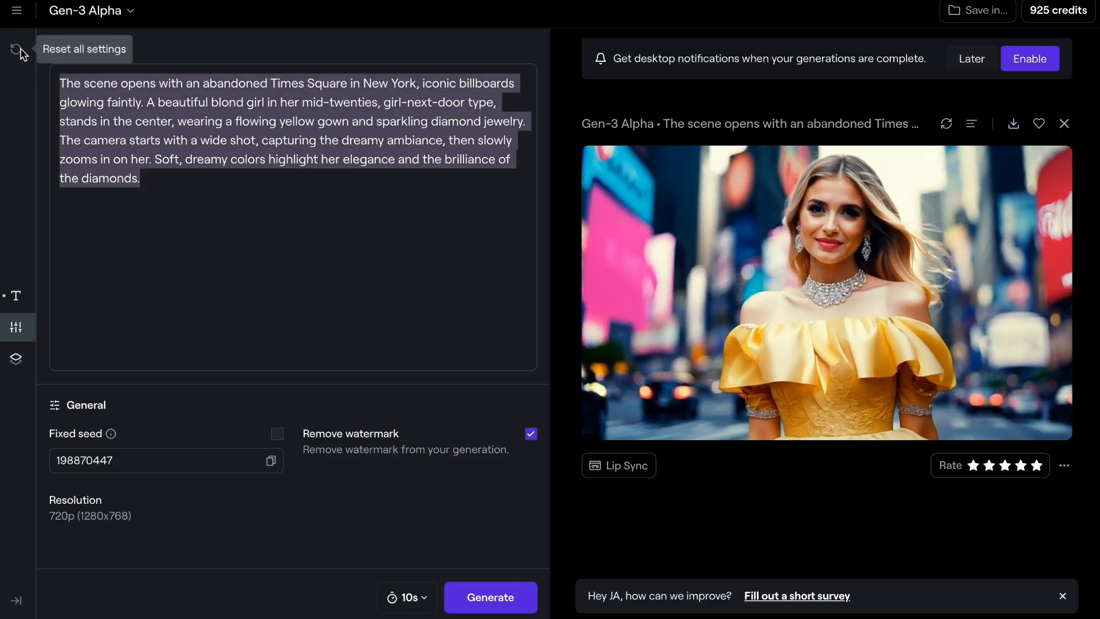
{"action": "key", "text": "BackSpace"}
{"action": "type", "text": "The scene opens with an abandoned Times Square in New York, iconic billboards glowing faintly. A beautiful blond girl in her mid-twenties, girl-next-door type, stands in the center, wearing a flowing red gown and sparkling diamond jewelry. The camera starts with a wide shot, capturing the dreamy ambiance, then slowly zooms in on her. Soft, dreamy colors highlight her elegance and the brilliance of the diamonds."}
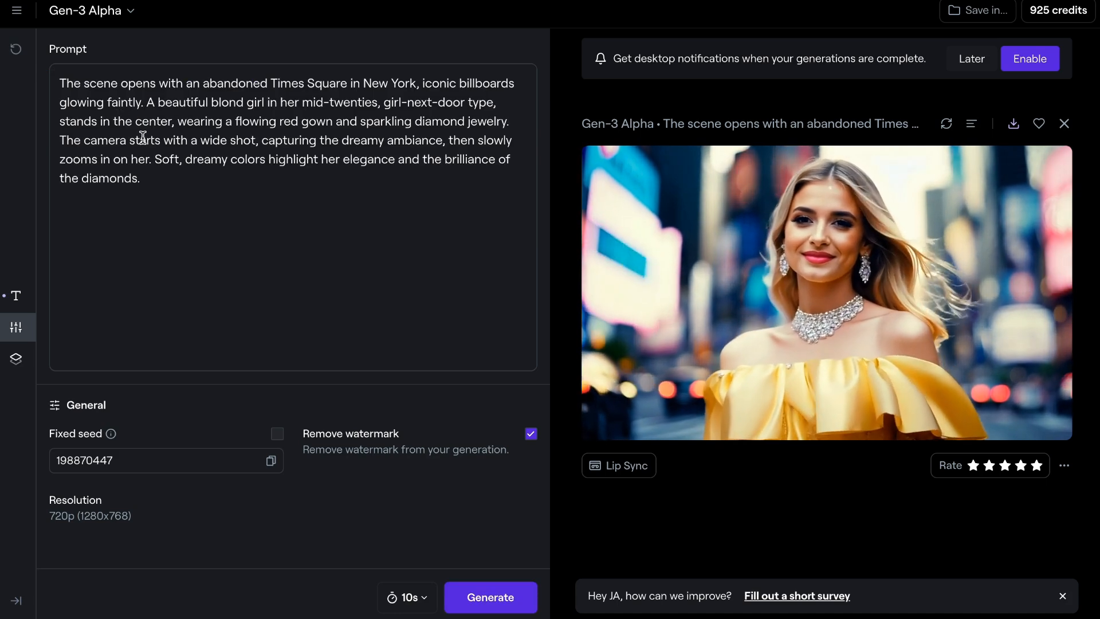
{"action": "left_click", "coordinate": [510, 612]}
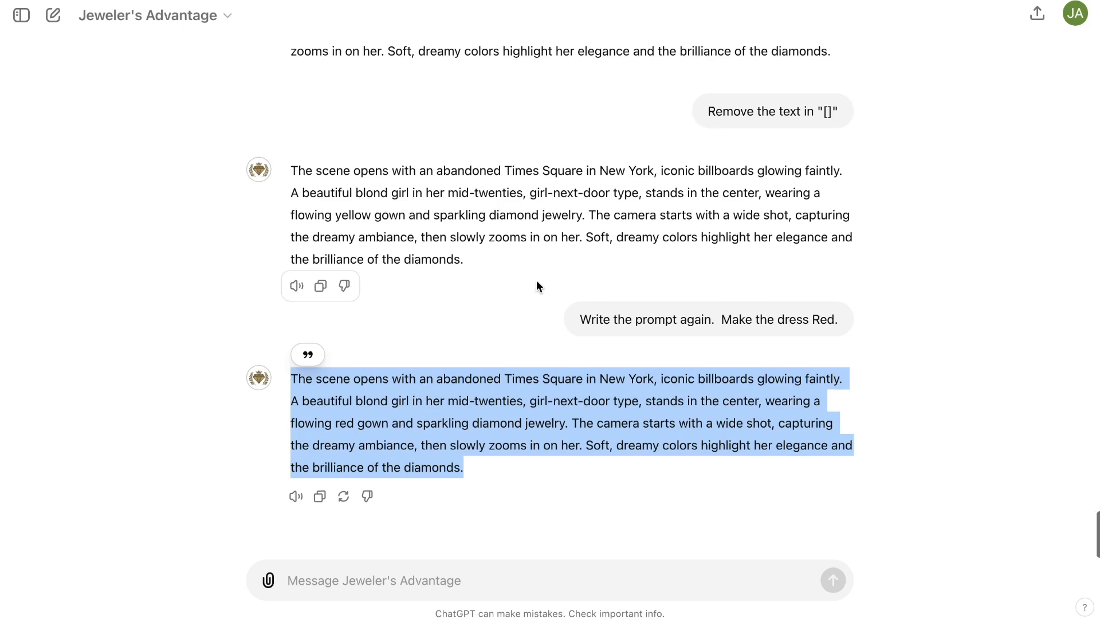
- Check the progress of the new generation in Runway and play the finished red-gown video
{"action": "scroll", "coordinate": [536, 281], "scroll_direction": "up", "scroll_amount": 2}
{"action": "scroll", "coordinate": [536, 281], "scroll_direction": "down", "scroll_amount": 2}
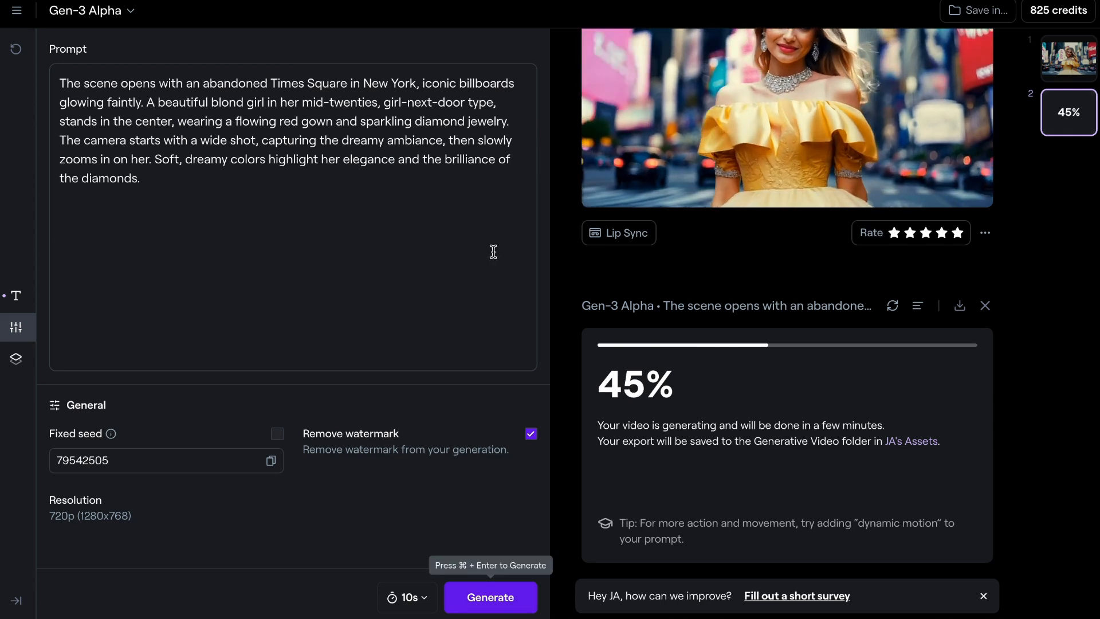
{"action": "scroll", "coordinate": [564, 339], "scroll_direction": "up", "scroll_amount": 4}
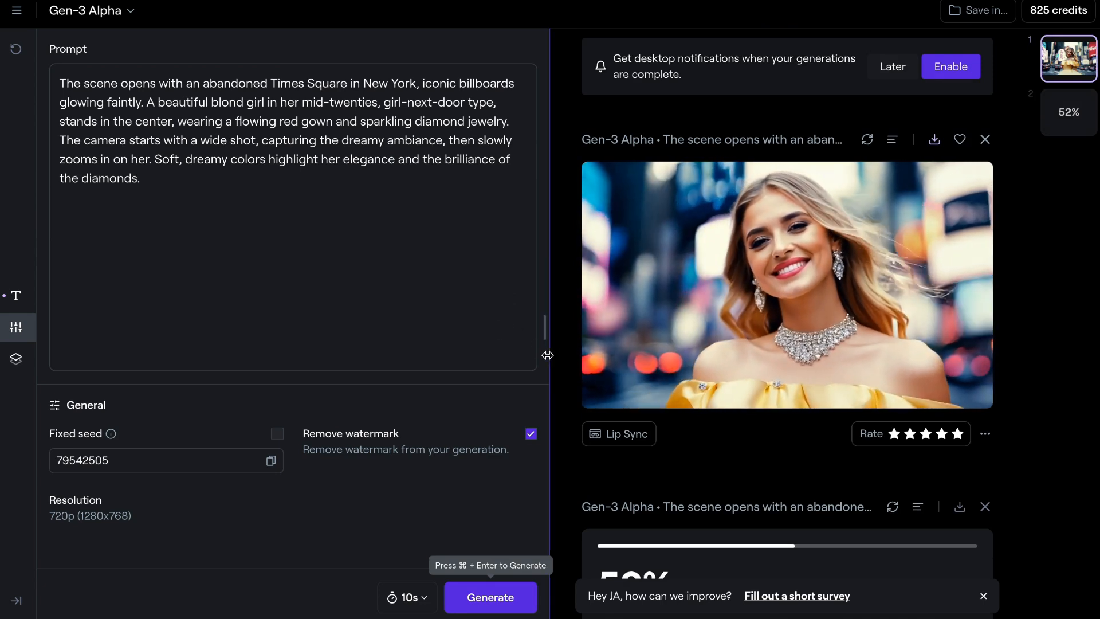
{"action": "scroll", "coordinate": [567, 371], "scroll_direction": "down", "scroll_amount": 1}
{"action": "scroll", "coordinate": [567, 371], "scroll_direction": "down", "scroll_amount": 1}
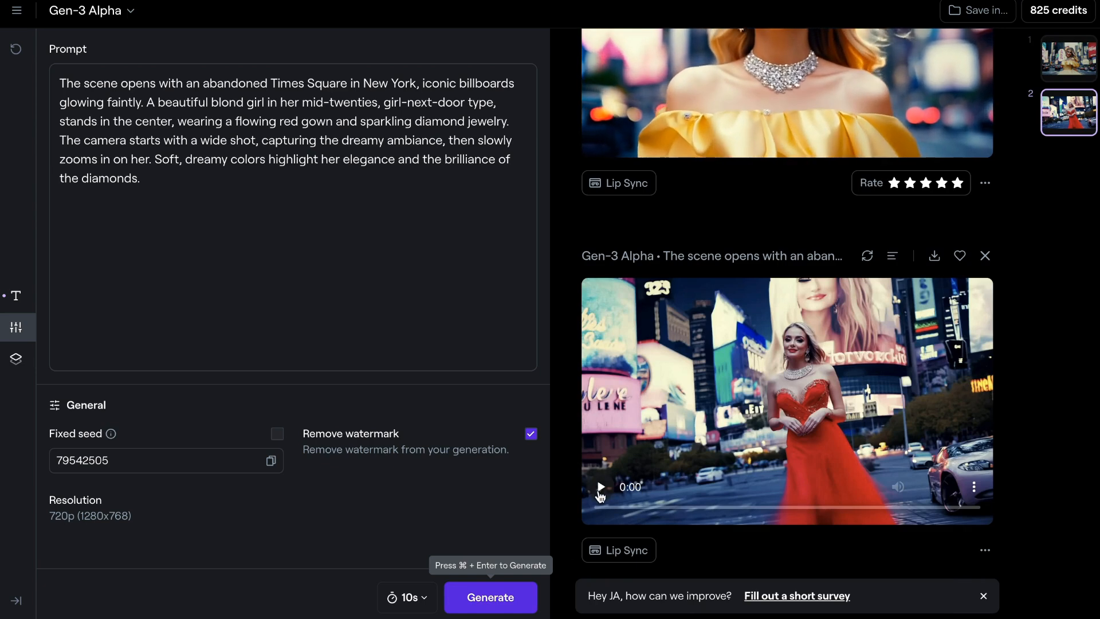
{"action": "left_click", "coordinate": [600, 487]}
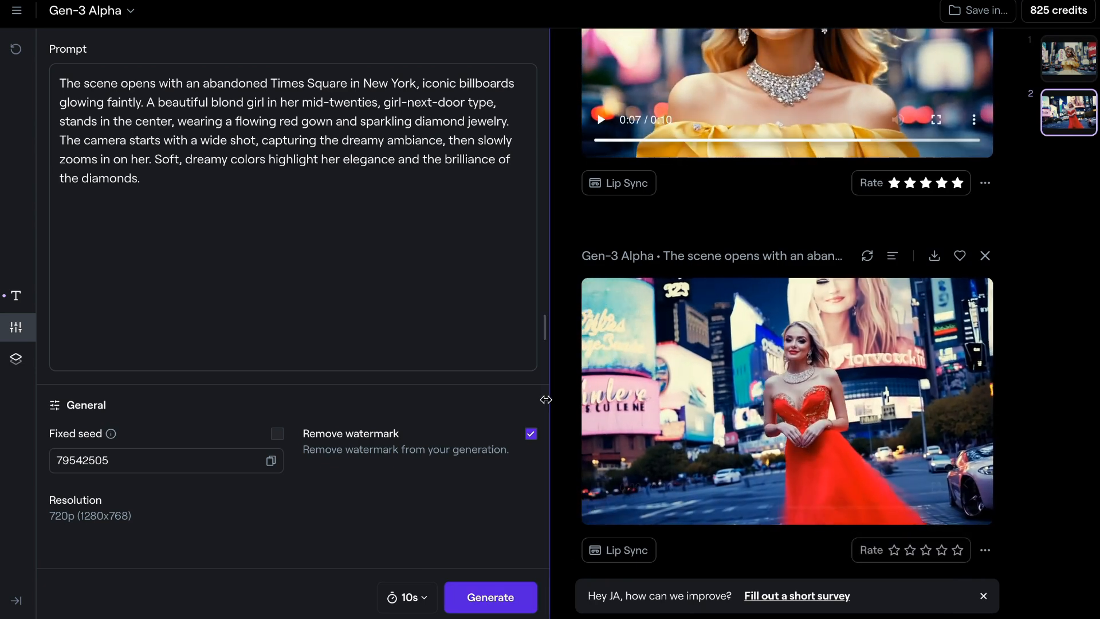